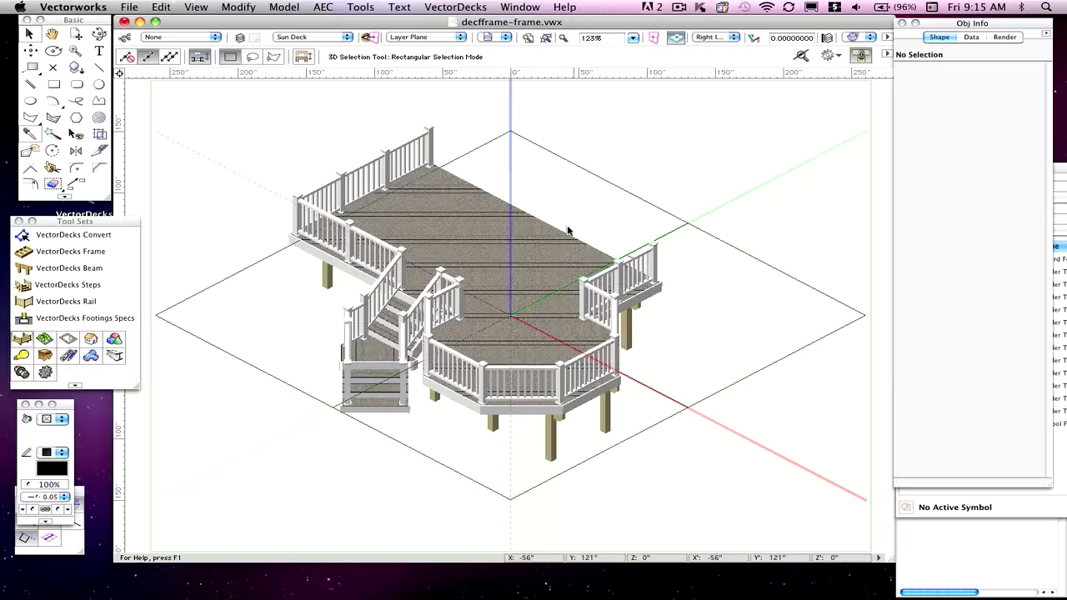
Turn on lattice drawing for the sun deck frame and rotate the model to show the deck's rear side.
click(464, 175)
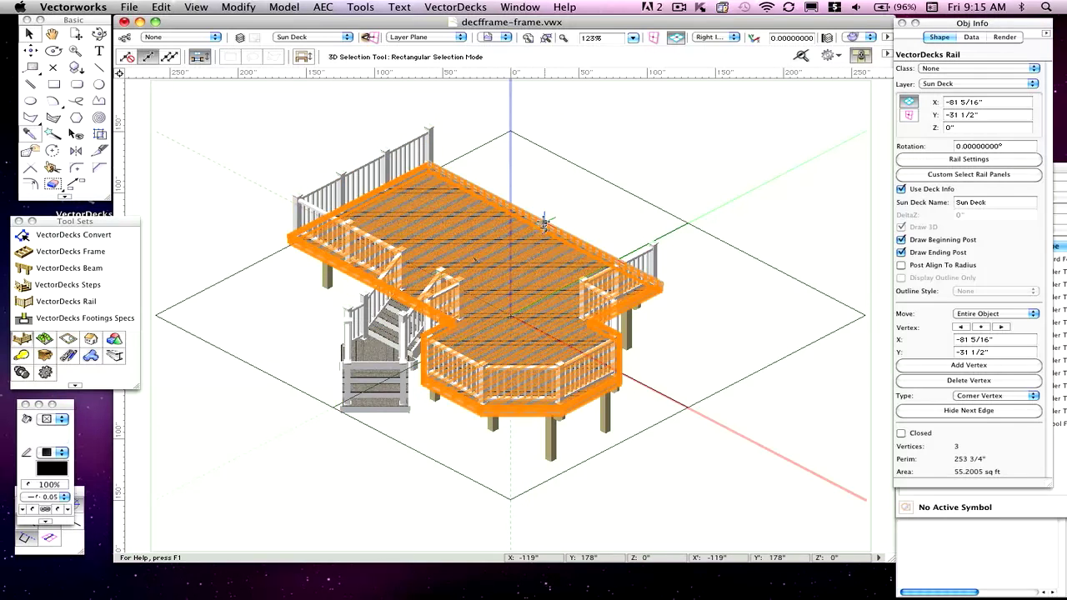
click(546, 227)
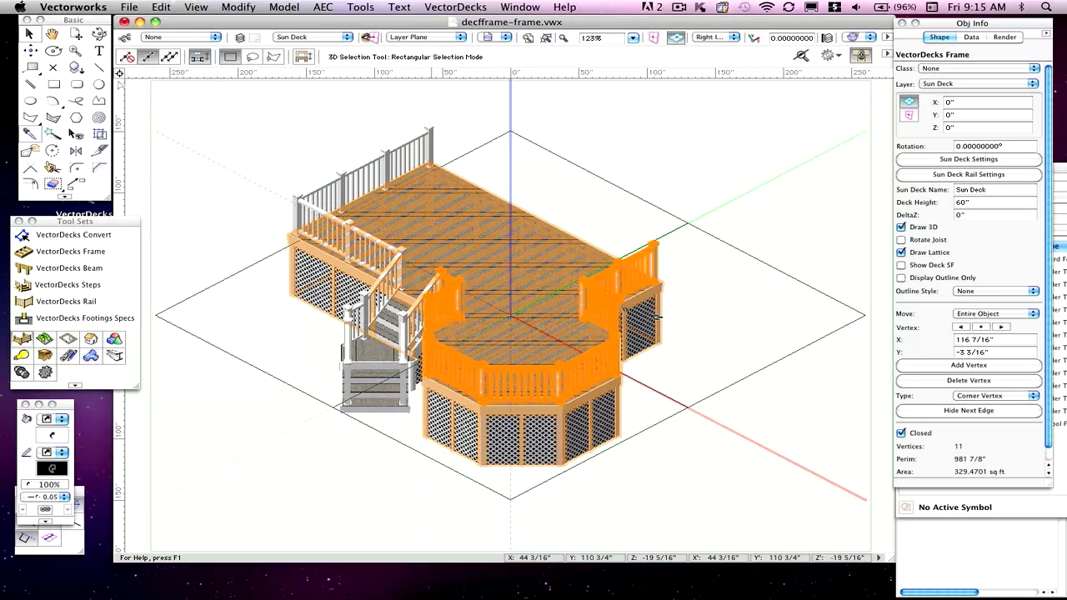
key(shift+c)
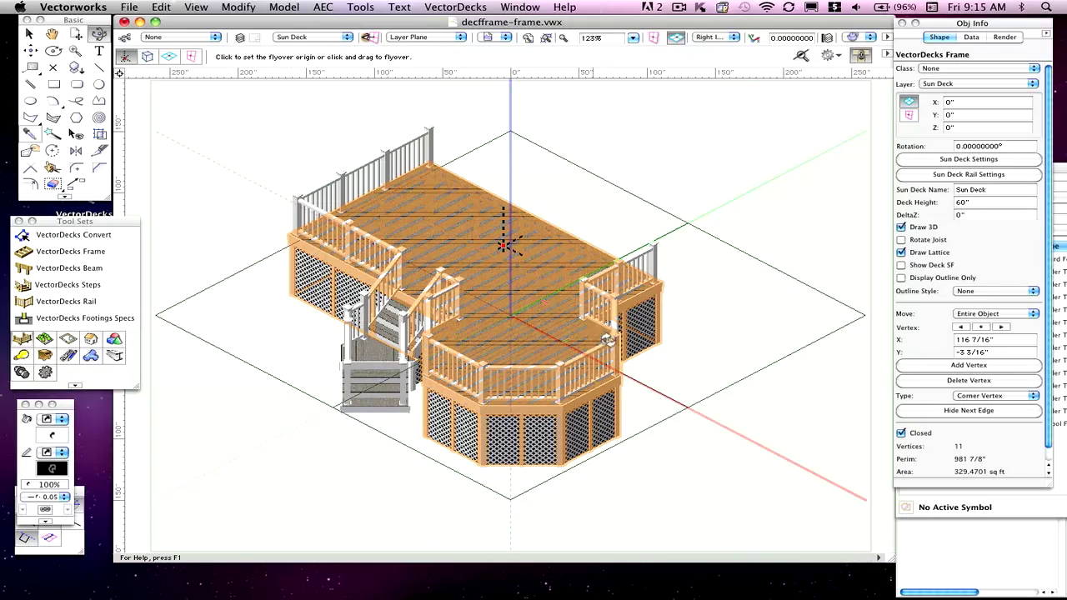
drag(503, 245, 542, 355)
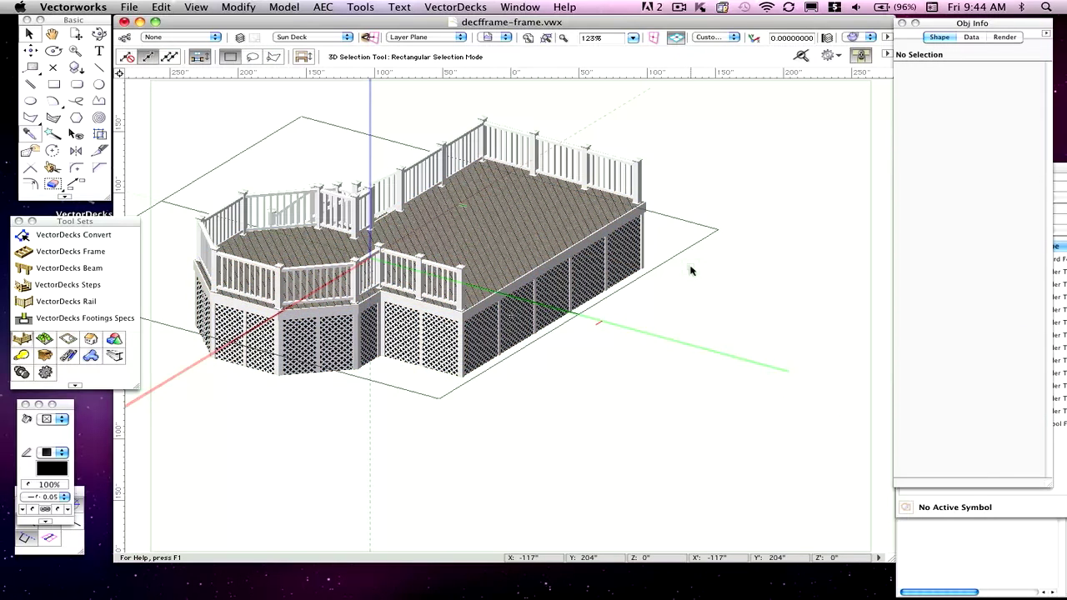
Give the sun deck frame a decking border and bring up its deck edge settings.
click(607, 262)
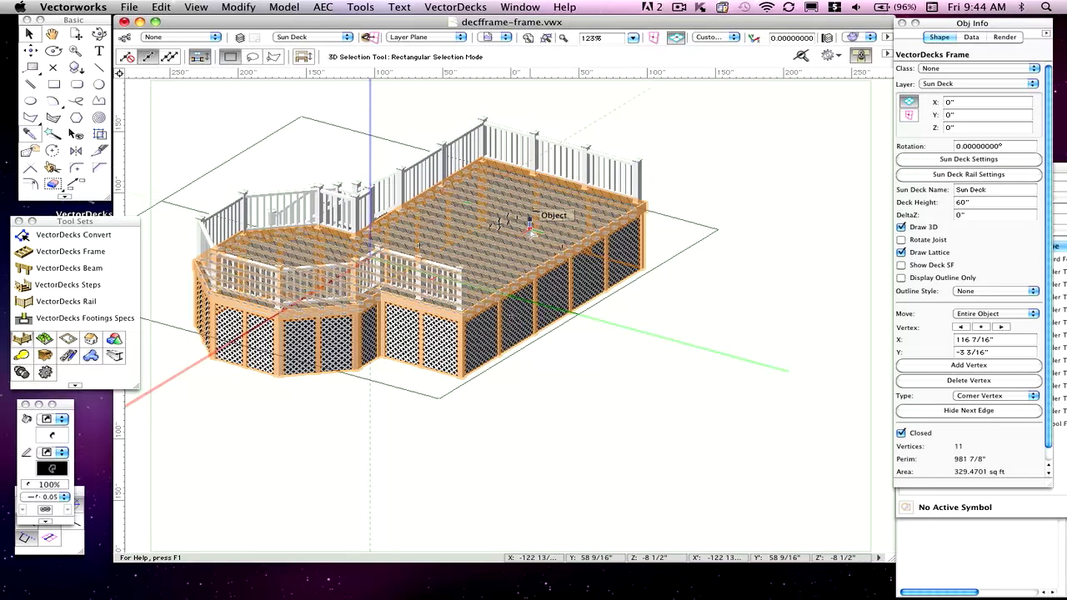
click(958, 160)
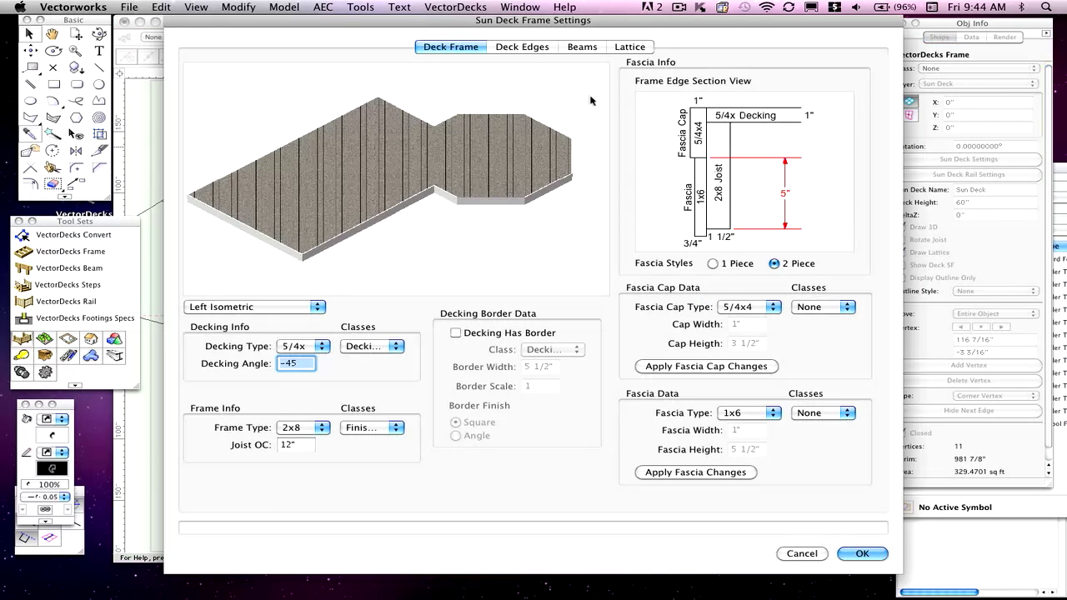
click(525, 47)
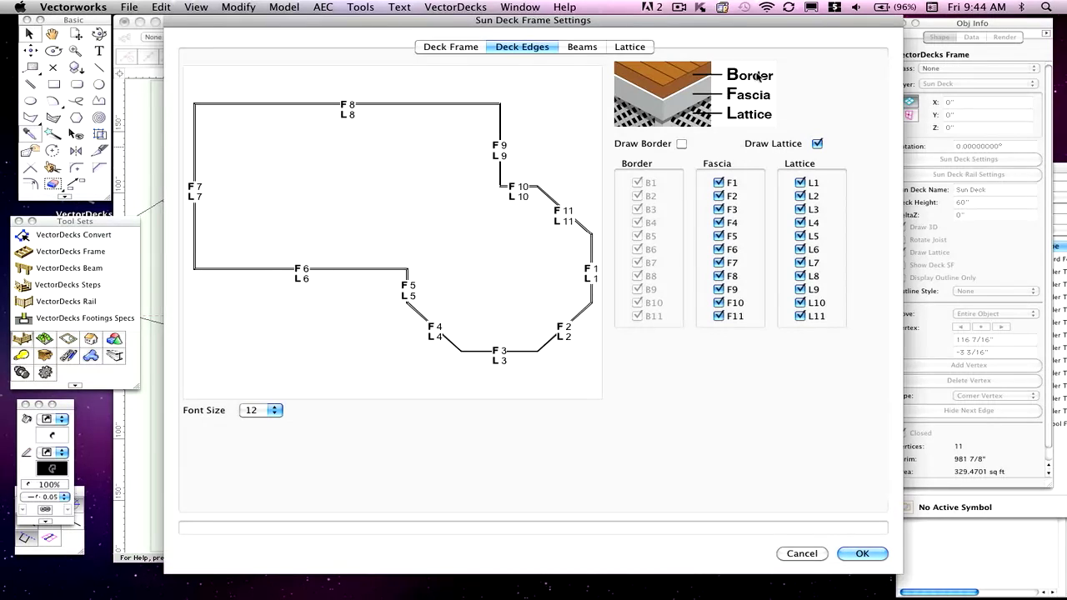
click(438, 46)
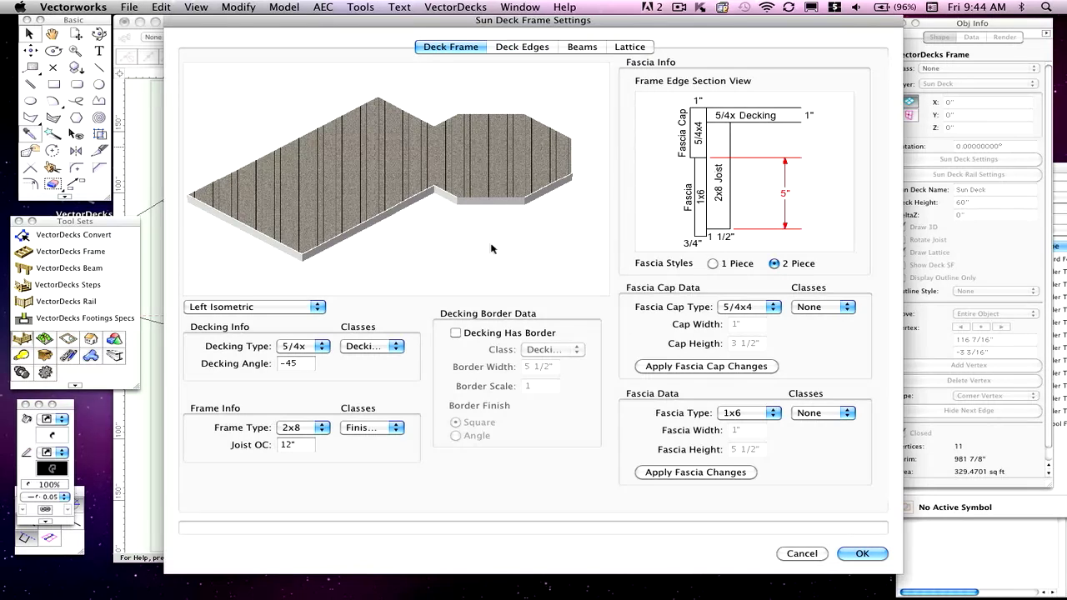
click(455, 333)
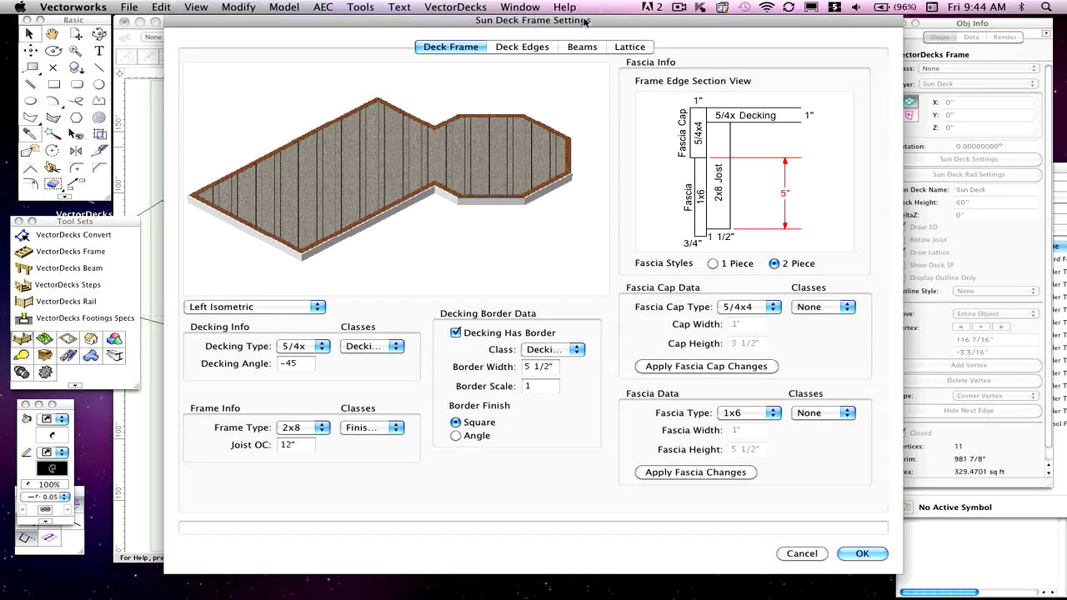
click(526, 48)
click(585, 48)
click(618, 49)
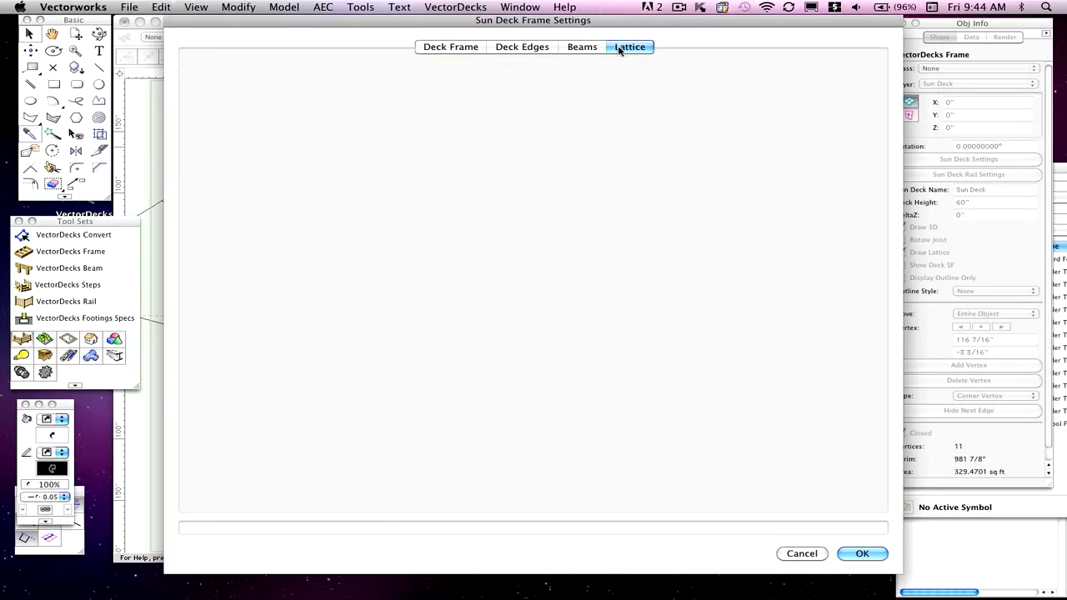
click(540, 48)
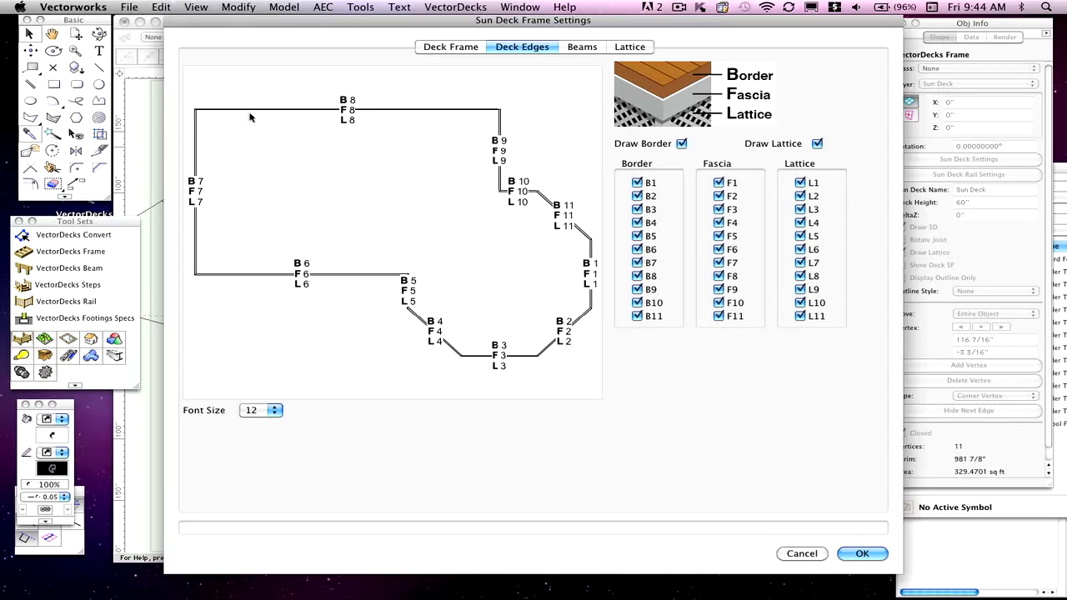
Try a font size of 16 for the deck edge labels and return it to 12.
click(263, 413)
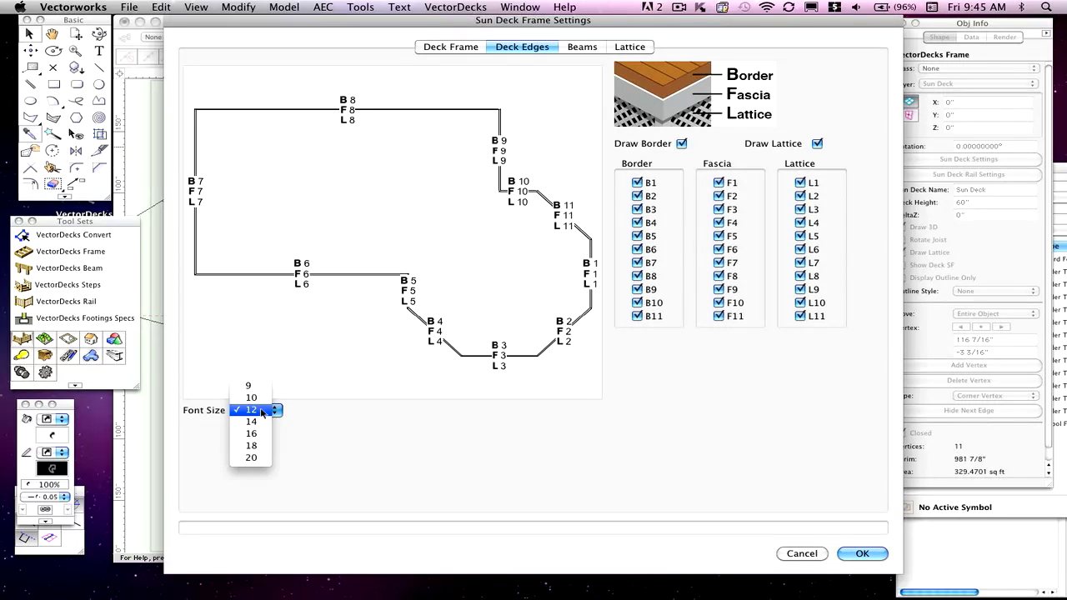
click(263, 413)
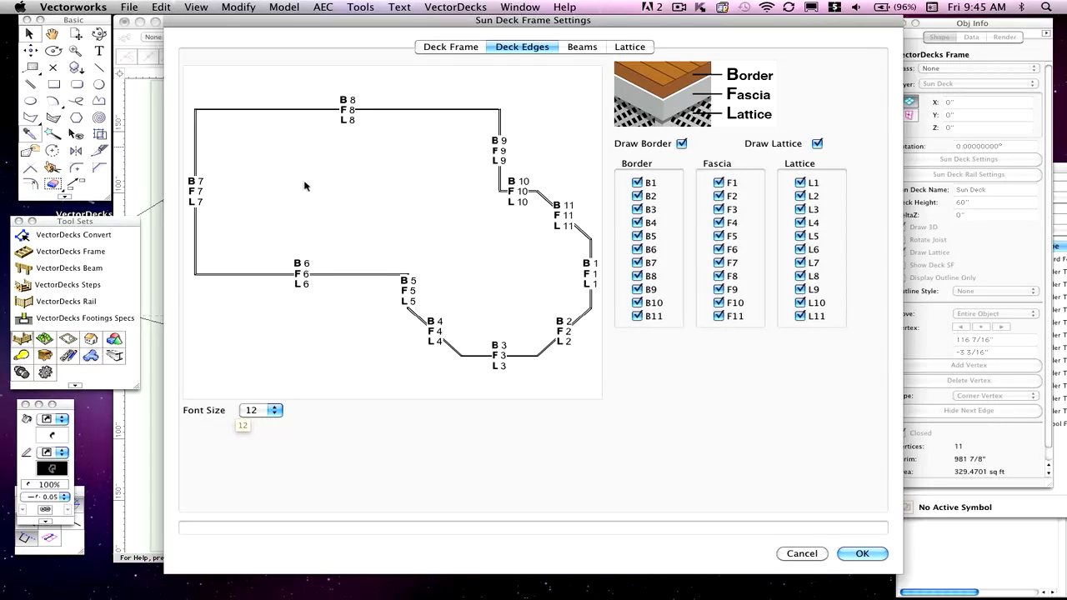
click(275, 411)
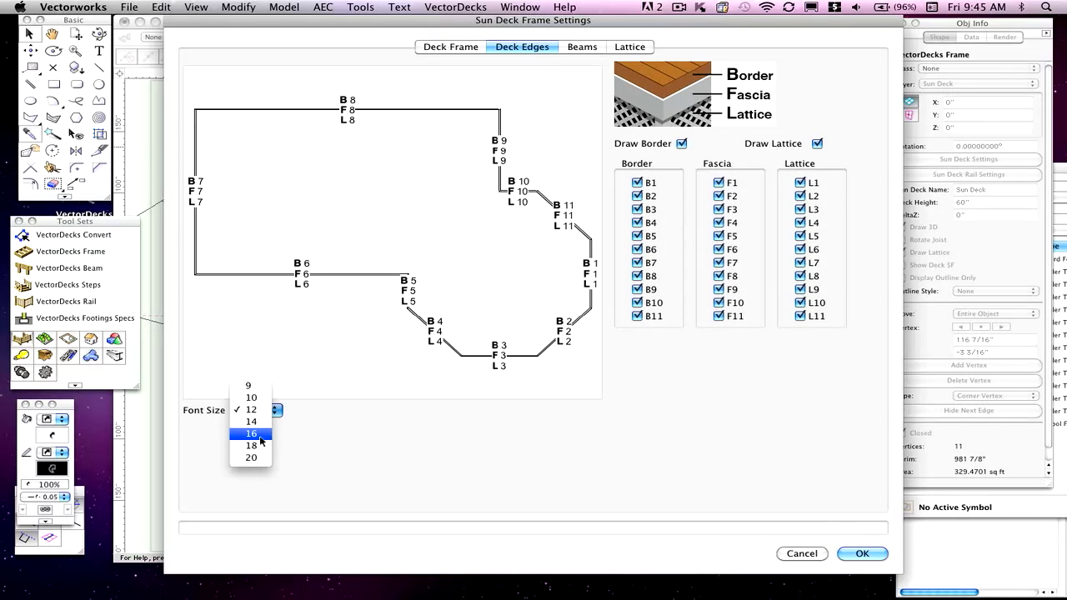
click(259, 435)
click(276, 411)
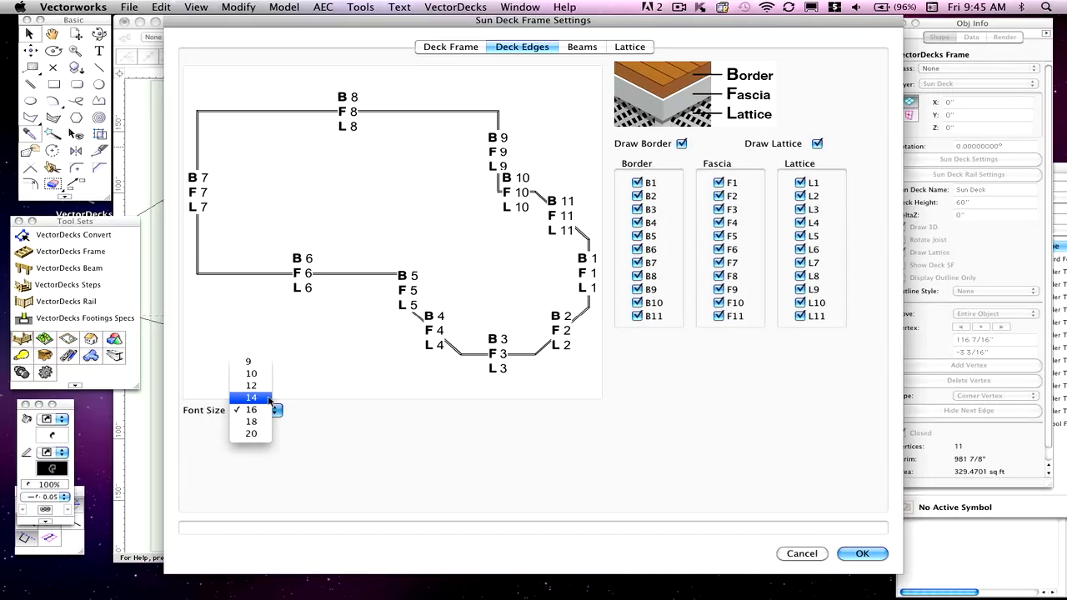
click(264, 386)
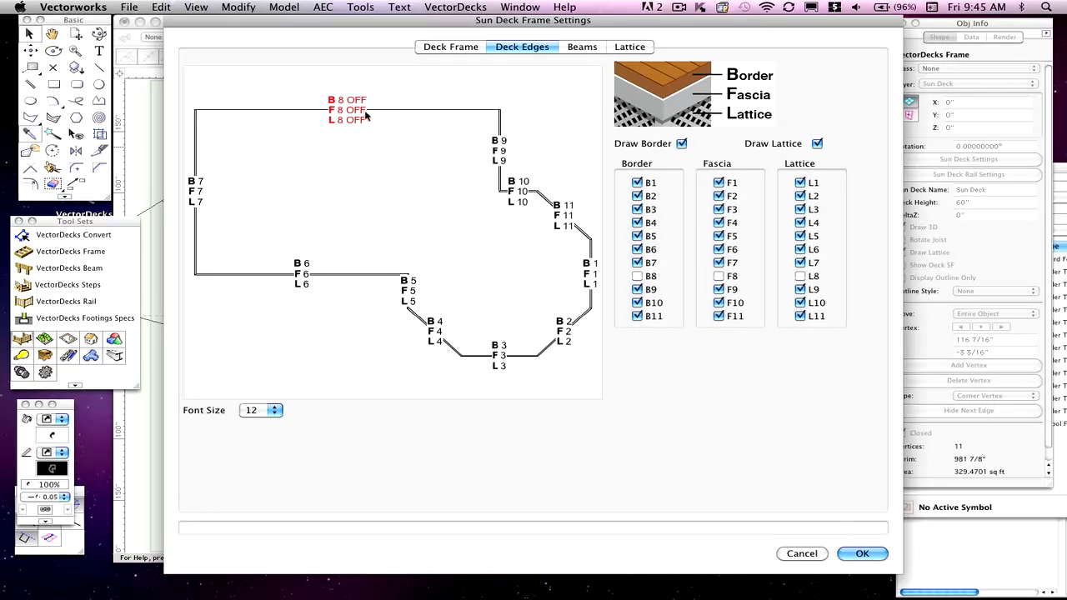
Switch off the border, fascia and lattice on deck edge 8, apply the frame settings and inspect the exposed rear corner up close.
click(863, 553)
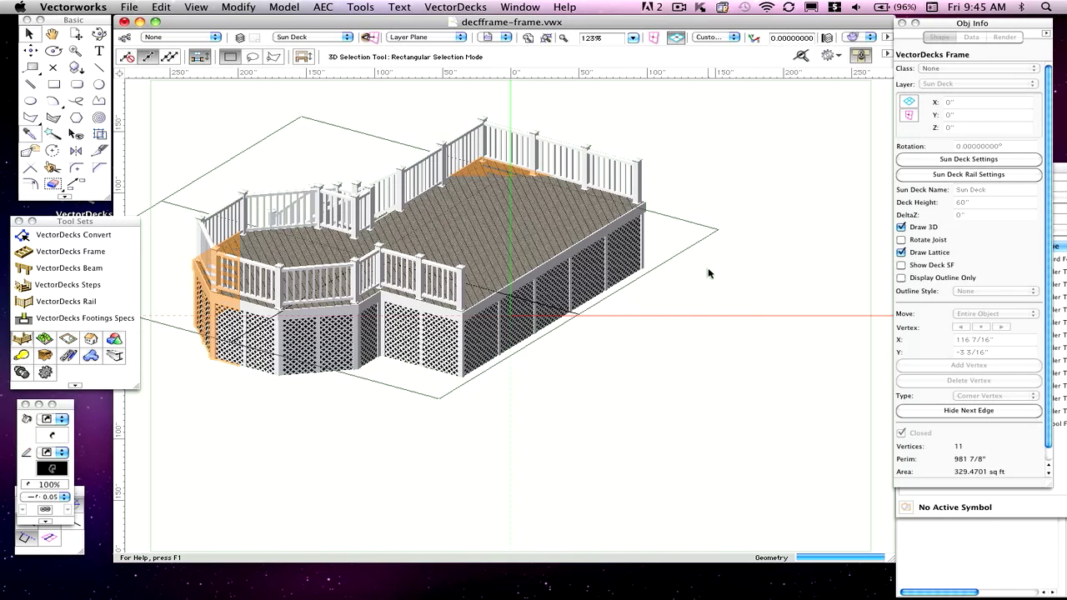
click(77, 51)
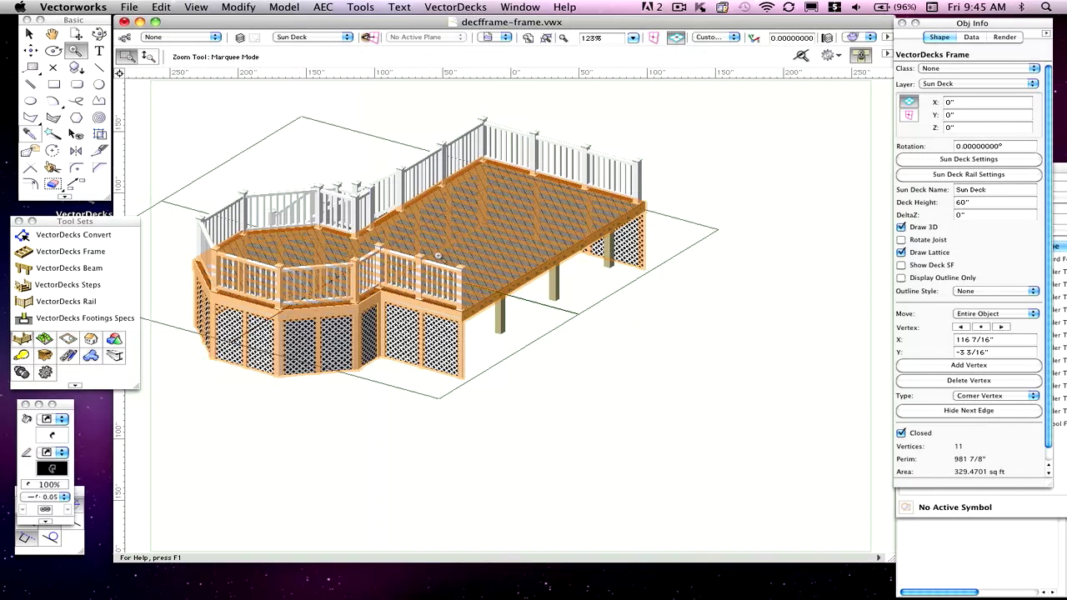
drag(530, 176, 698, 302)
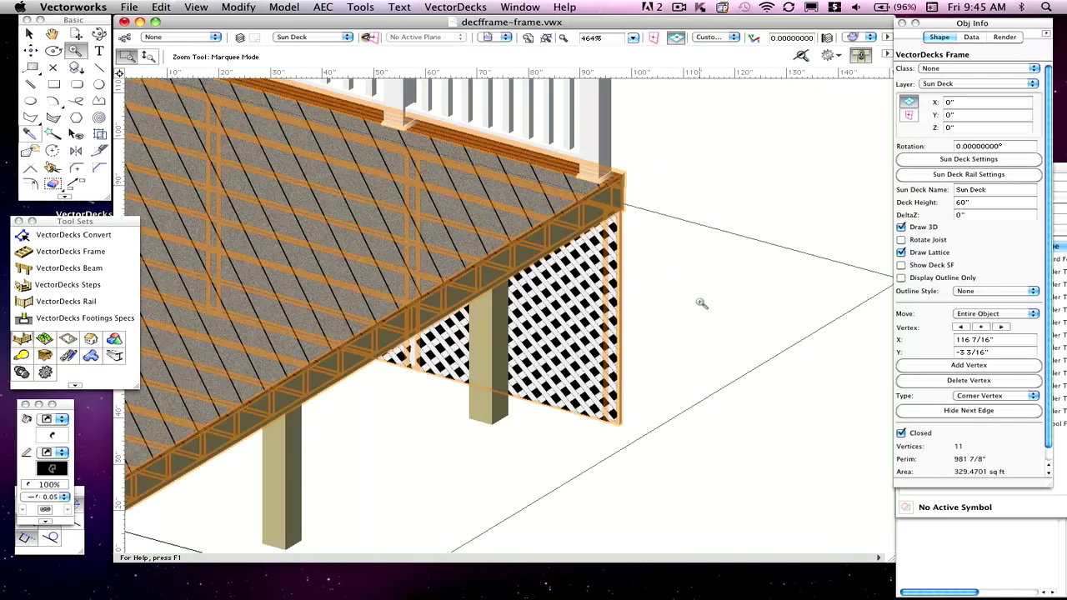
click(29, 33)
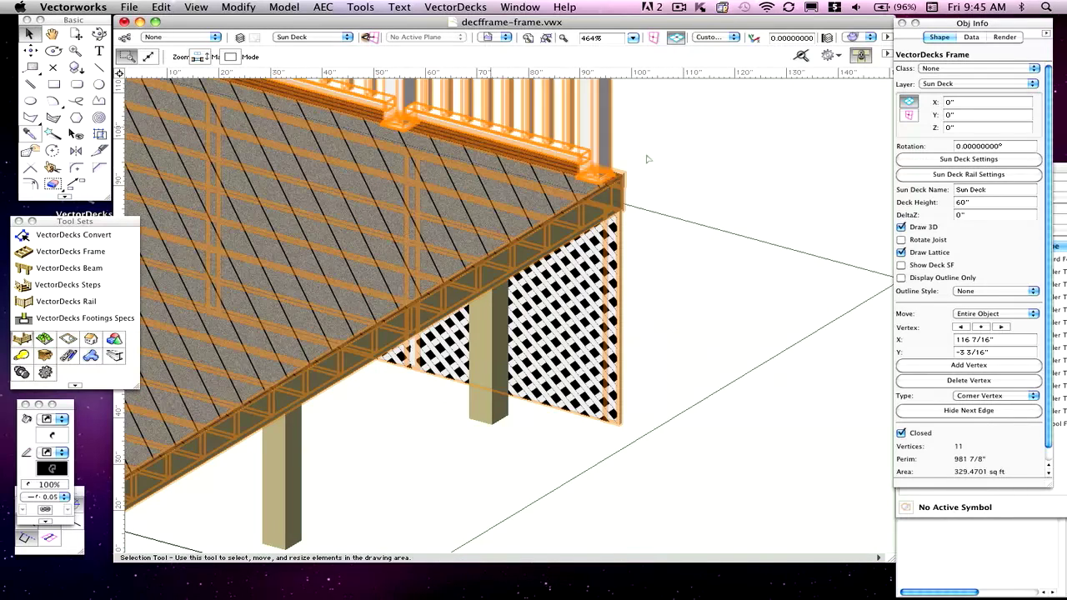
click(631, 162)
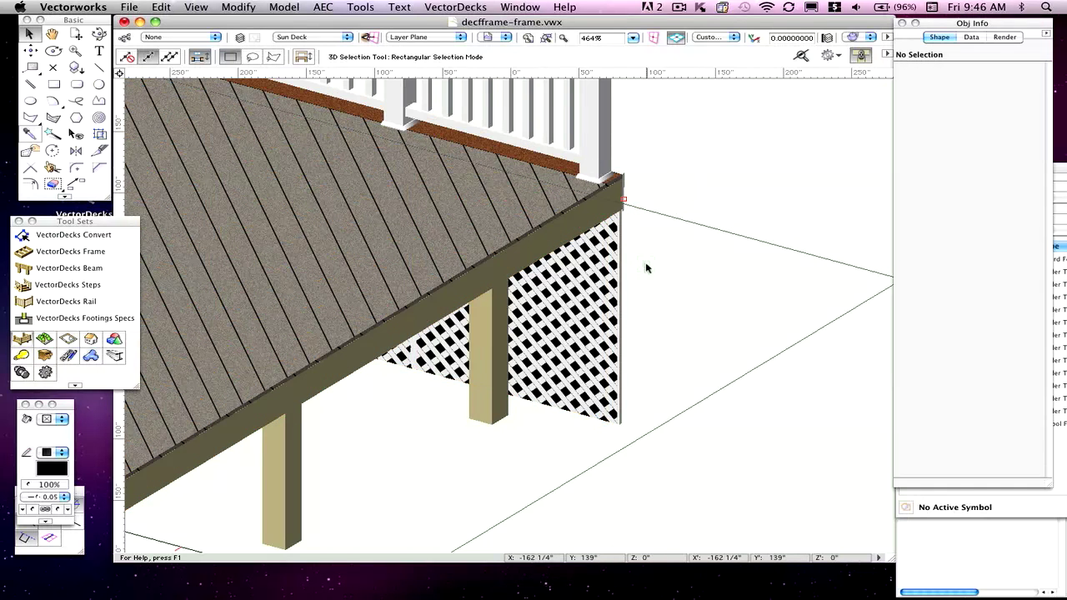
Show the whole deck in Right Isometric view and review the sun deck frame's edge settings without changing them.
key(super+6)
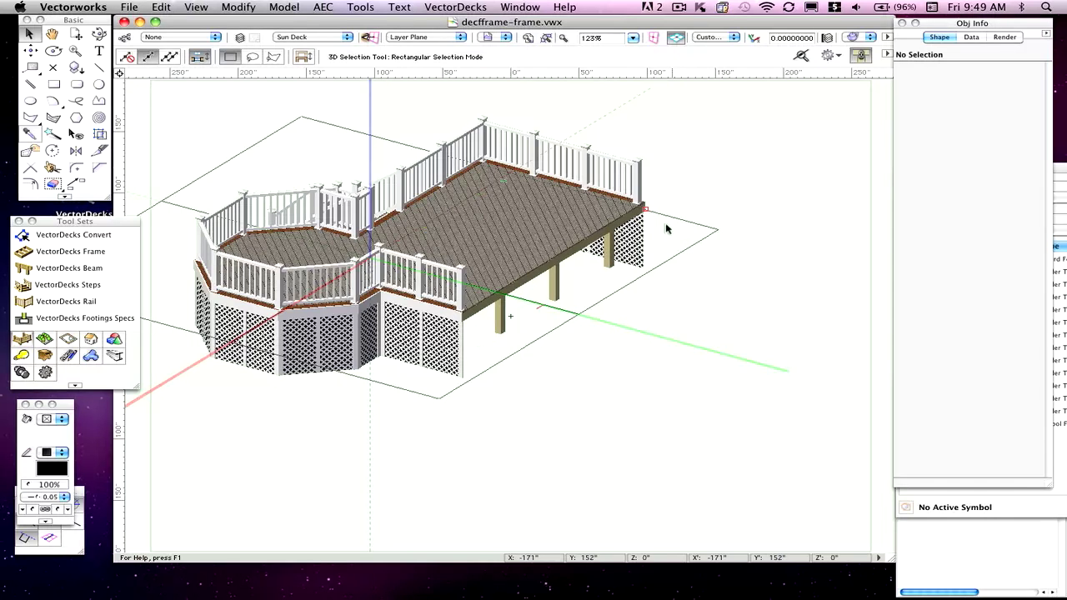
click(727, 39)
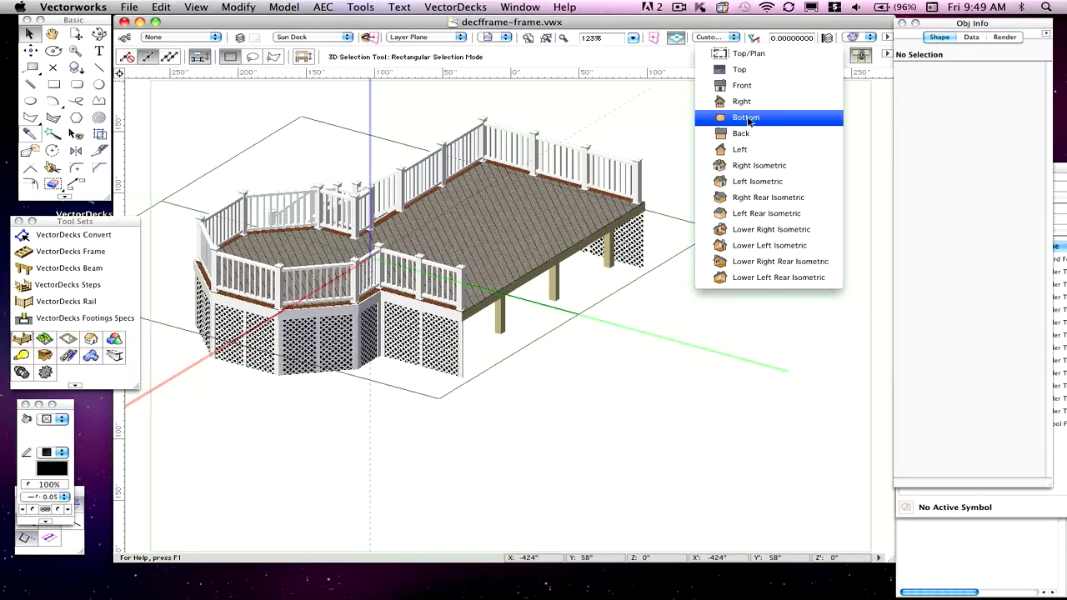
click(750, 166)
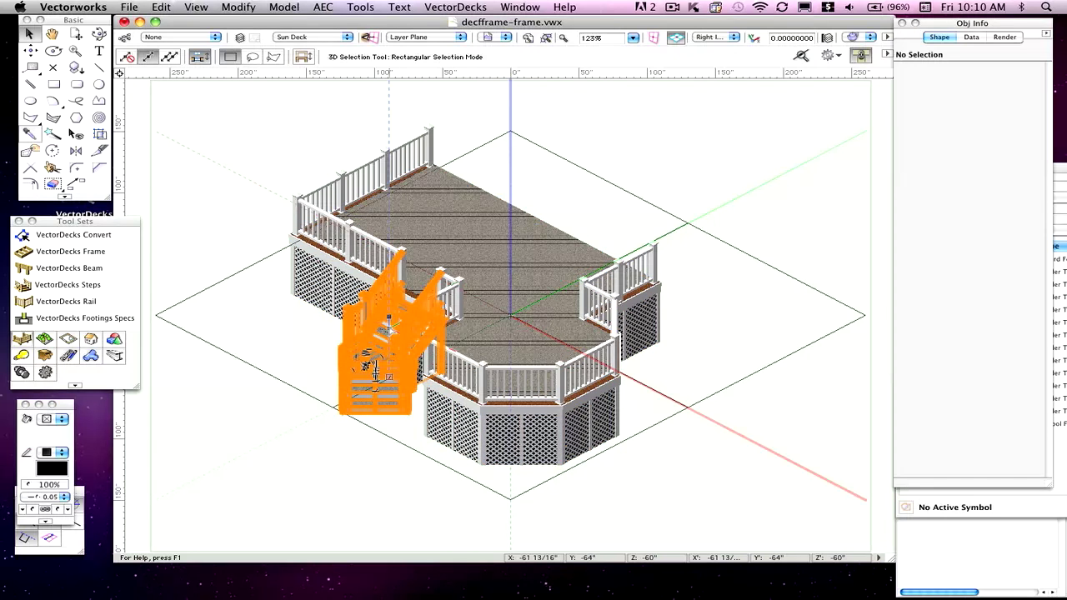
click(561, 230)
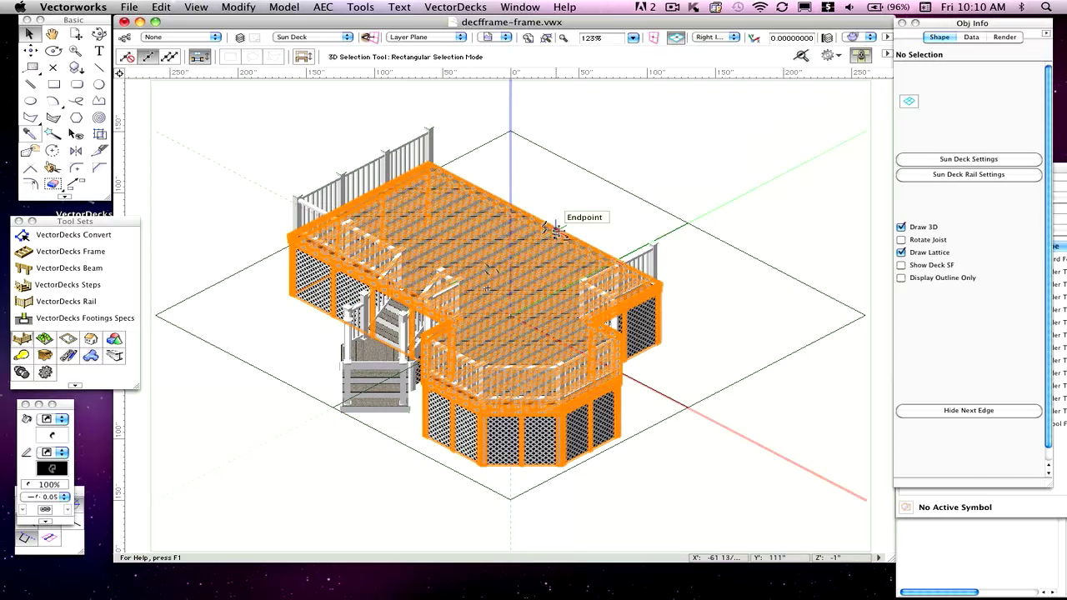
click(966, 158)
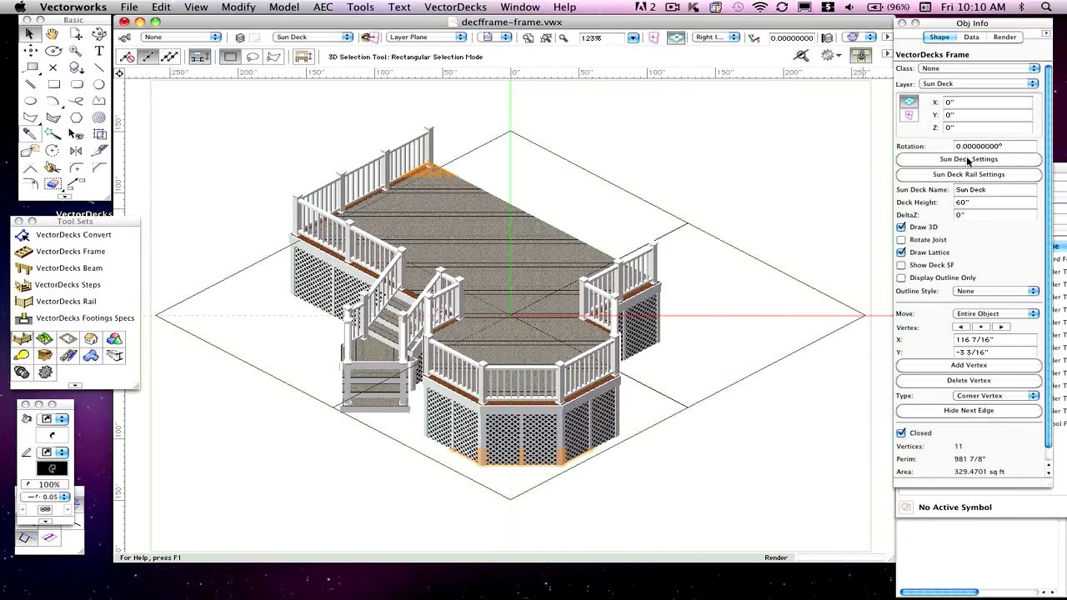
click(521, 47)
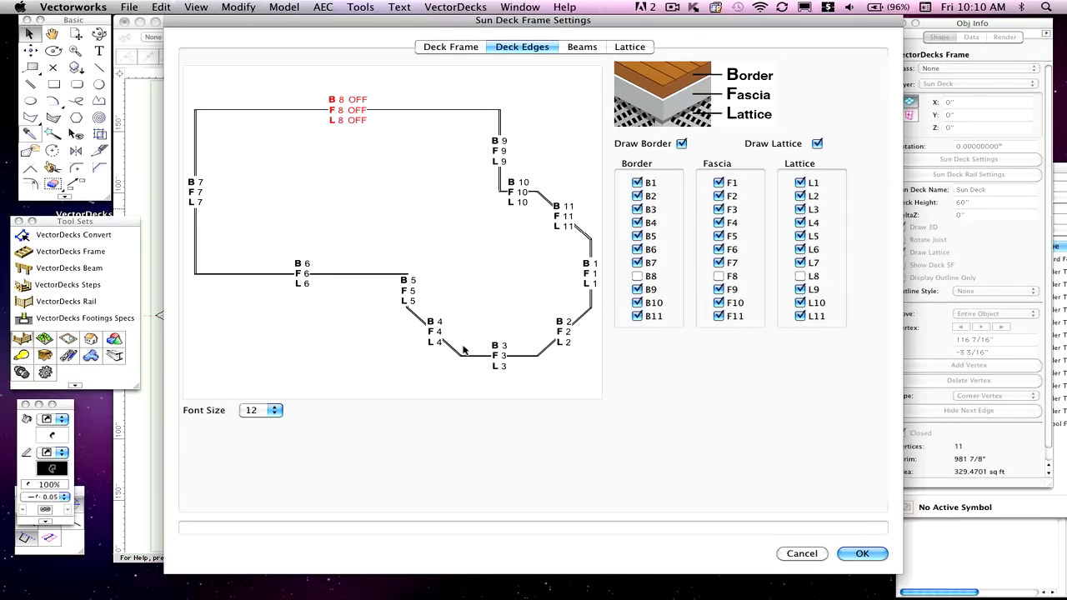
click(796, 555)
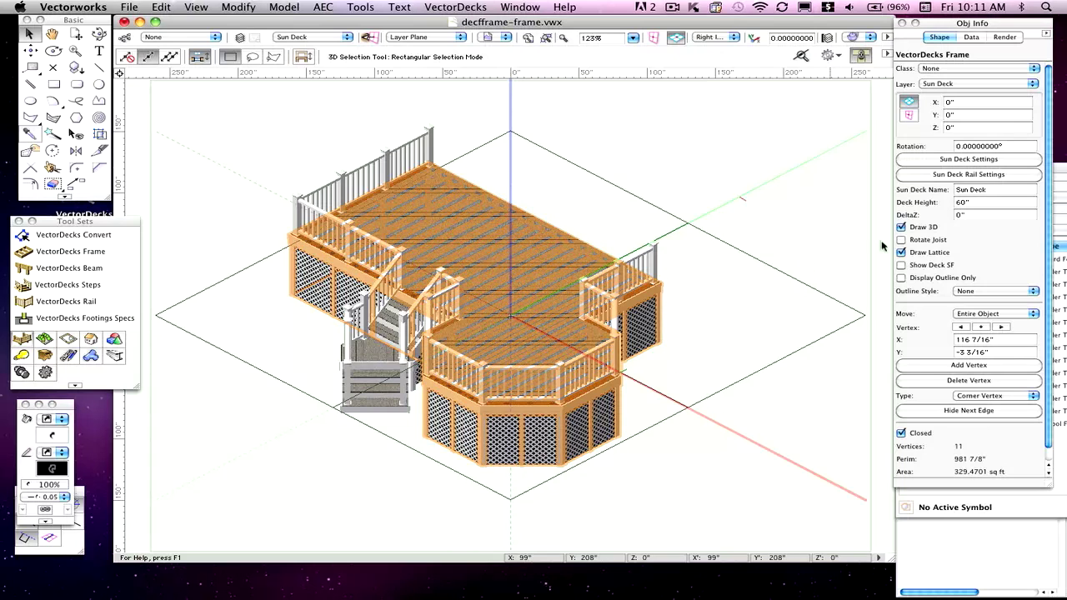
Open the post and beam settings of the sun deck frame.
click(973, 159)
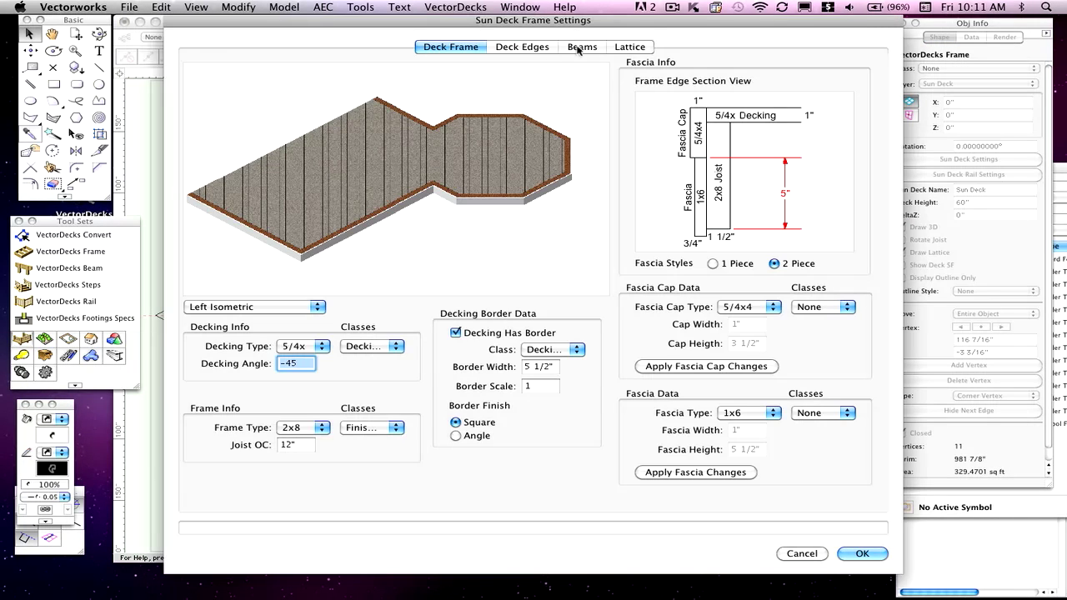
click(581, 46)
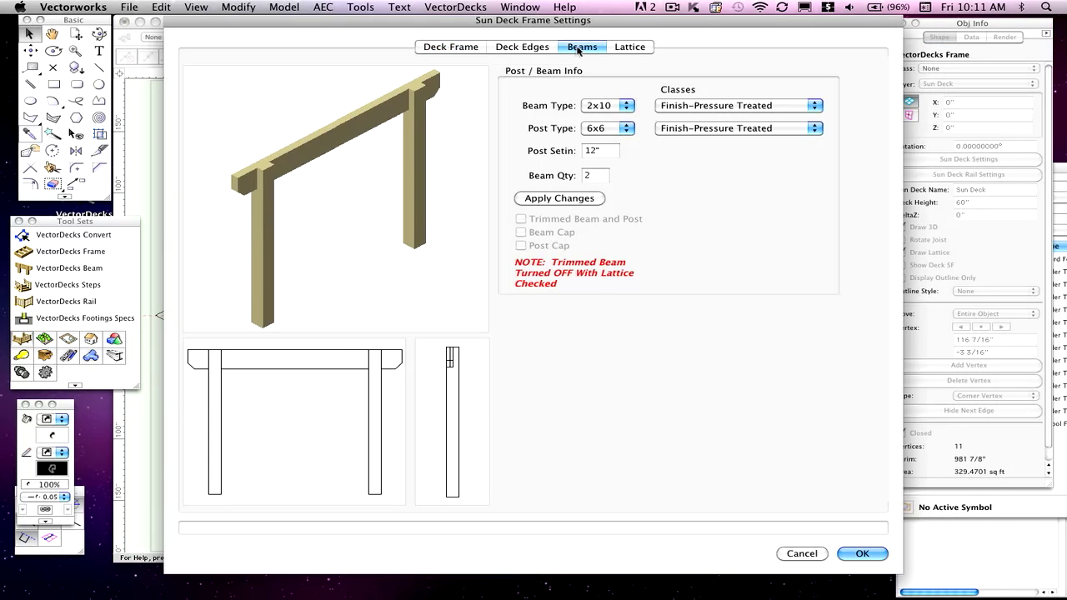